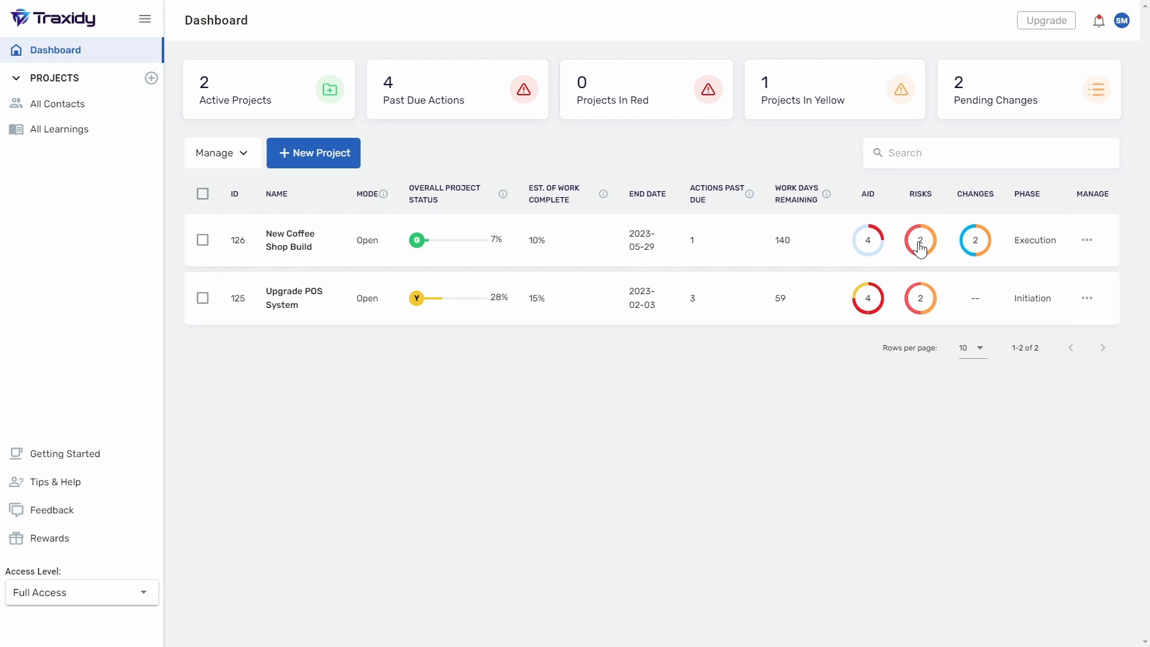
Start a new risk for the New Coffee Shop Build project with the statement "We won't be fully staffed for our grand opening week".
left_click(921, 249)
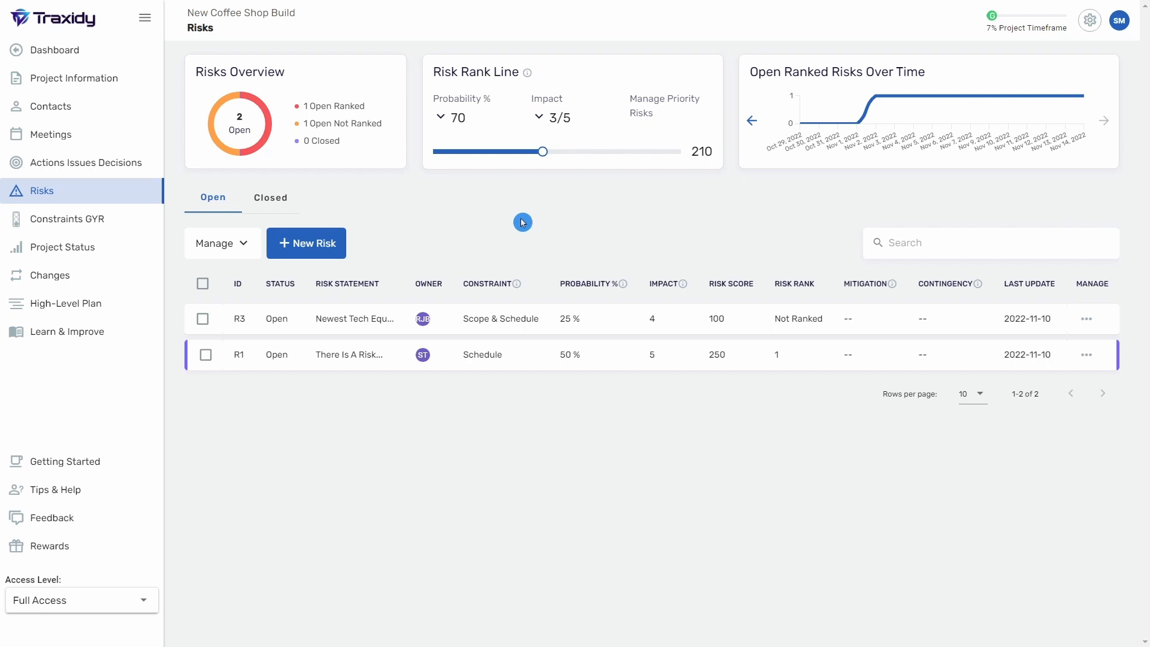
left_click(320, 249)
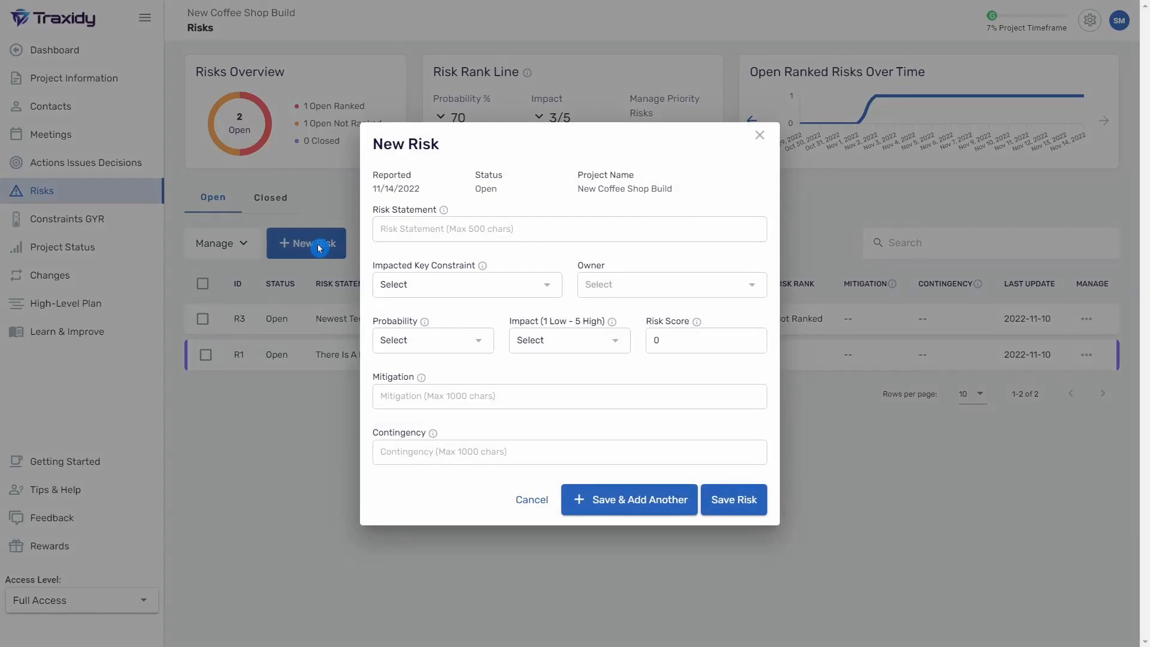
left_click(372, 233)
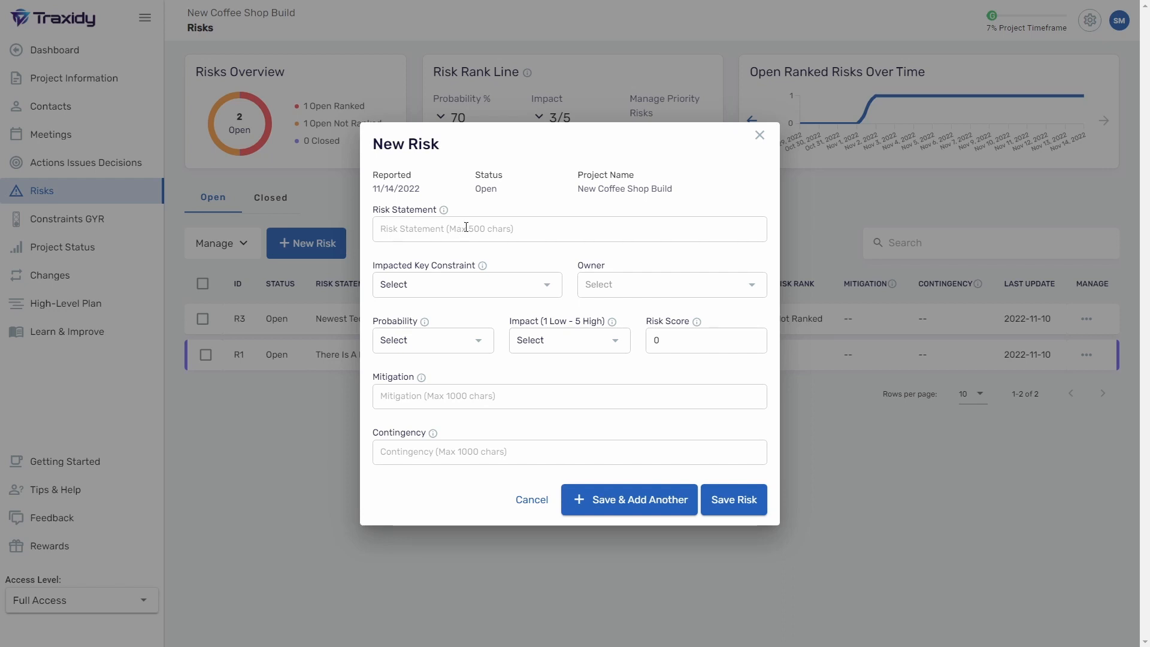
type("We won't be fully staffed for our grand opening week")
left_click(542, 254)
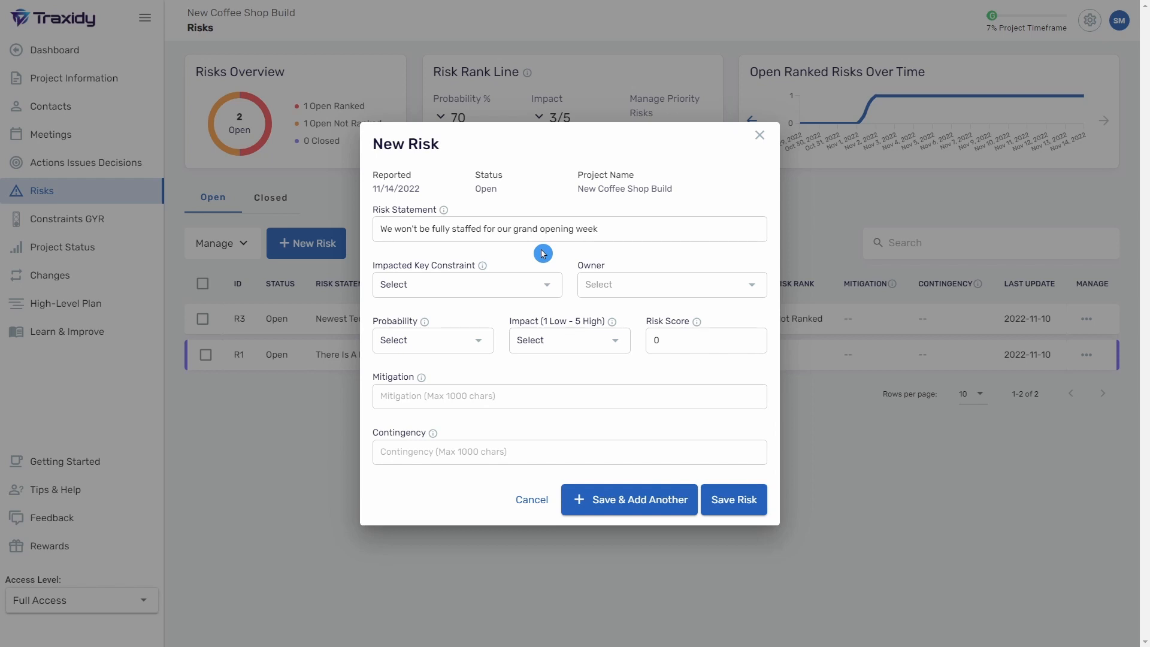
Set the new risk's impacted key constraint to Schedule & Budget and assign the Store Manager as its owner.
left_click(502, 295)
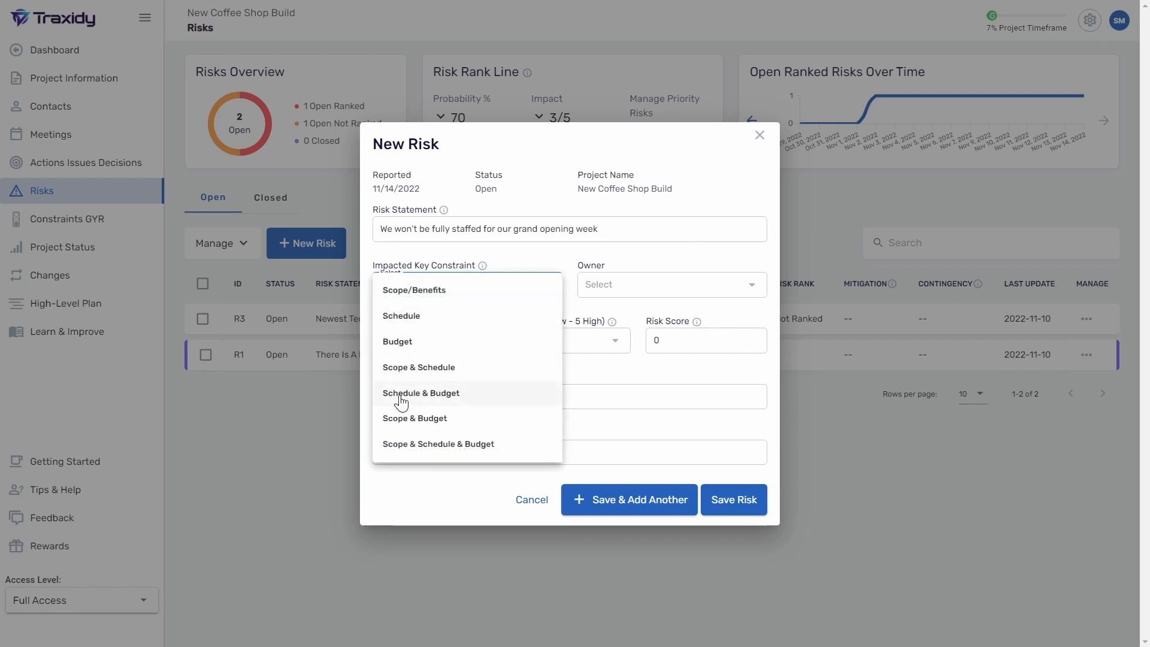
left_click(460, 400)
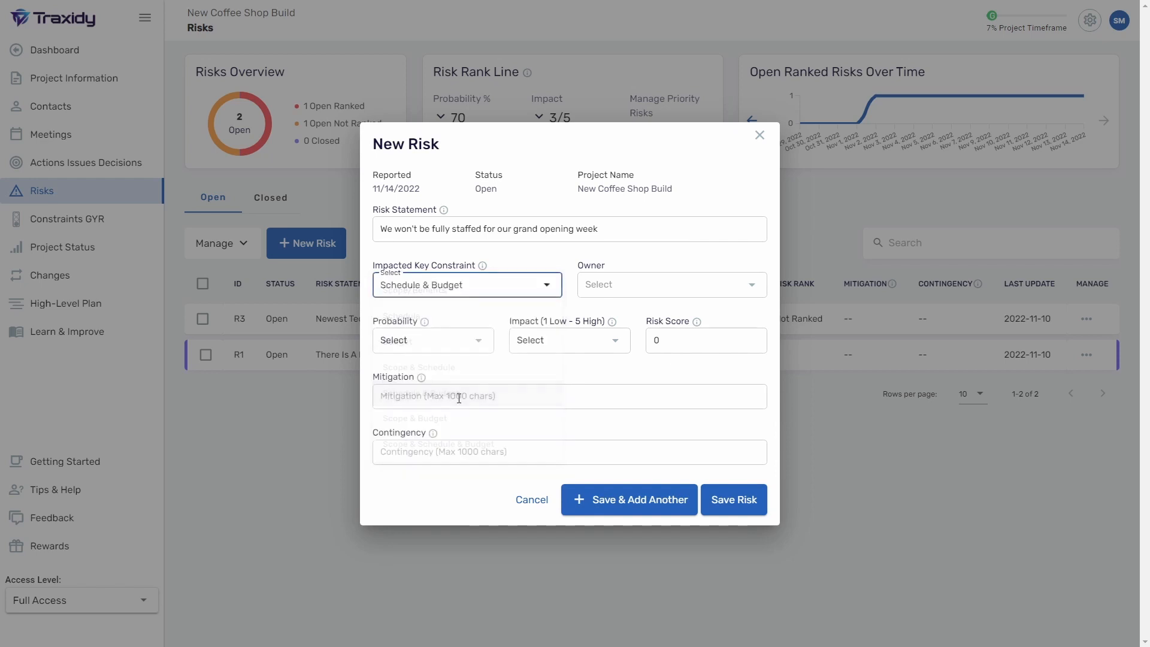
left_click(478, 303)
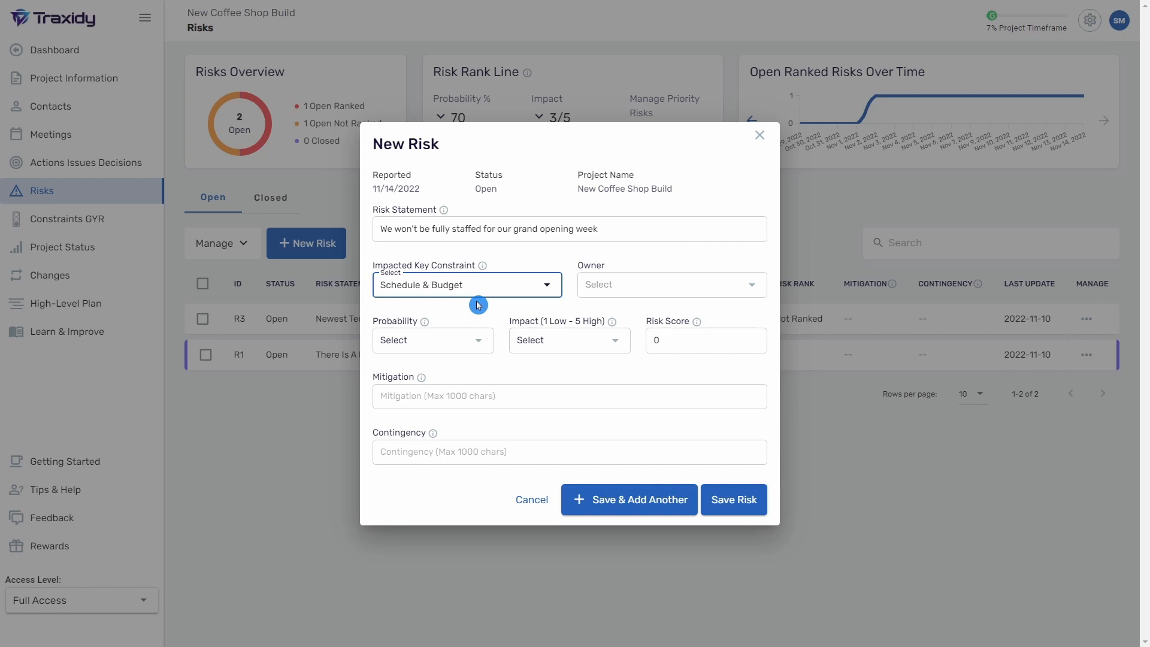
left_click(630, 291)
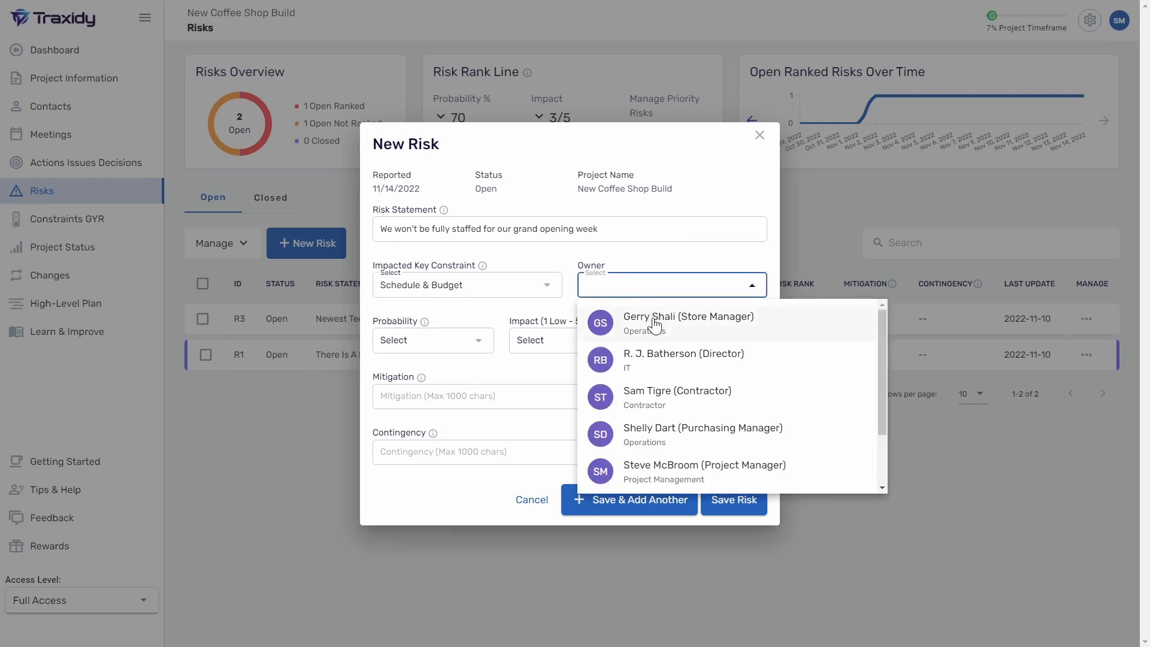
left_click(680, 339)
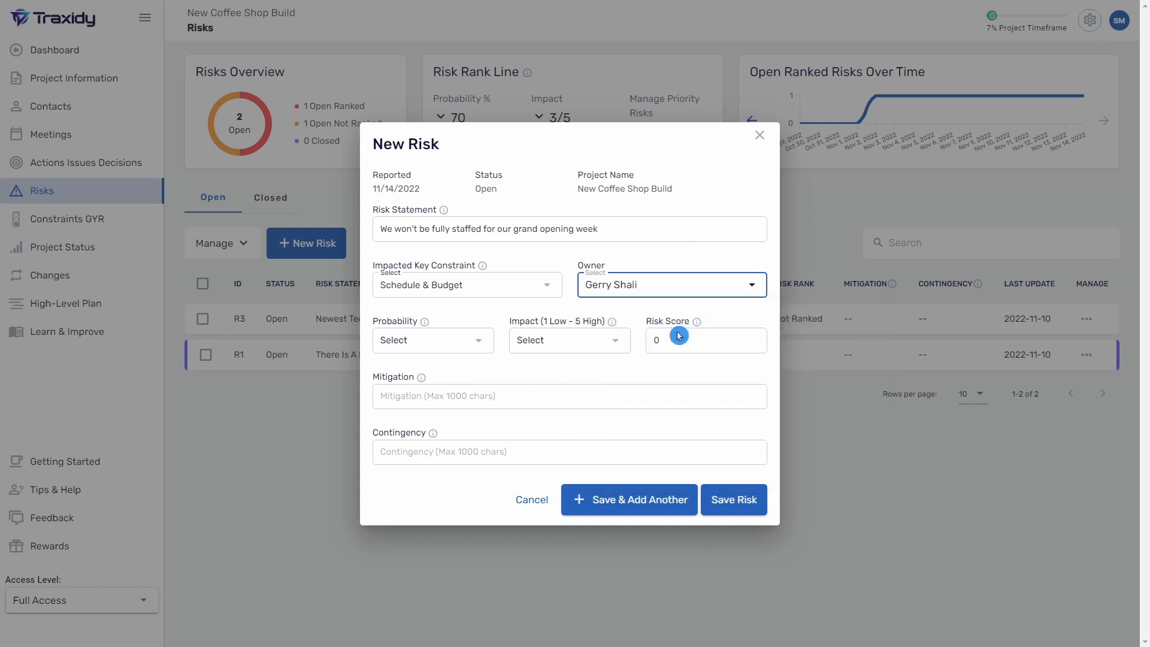
Rate the new risk with a probability of 75 and an impact of 4, and save it.
left_click(418, 351)
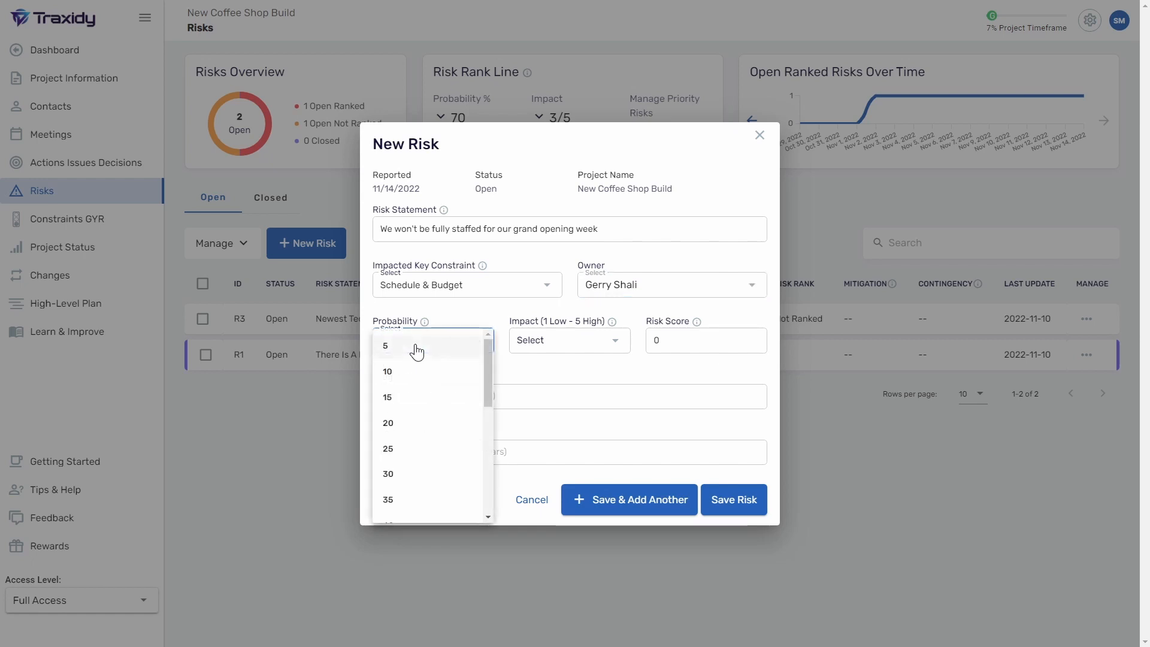
left_click(492, 373)
left_click_drag(492, 373, 485, 473)
left_click(393, 441)
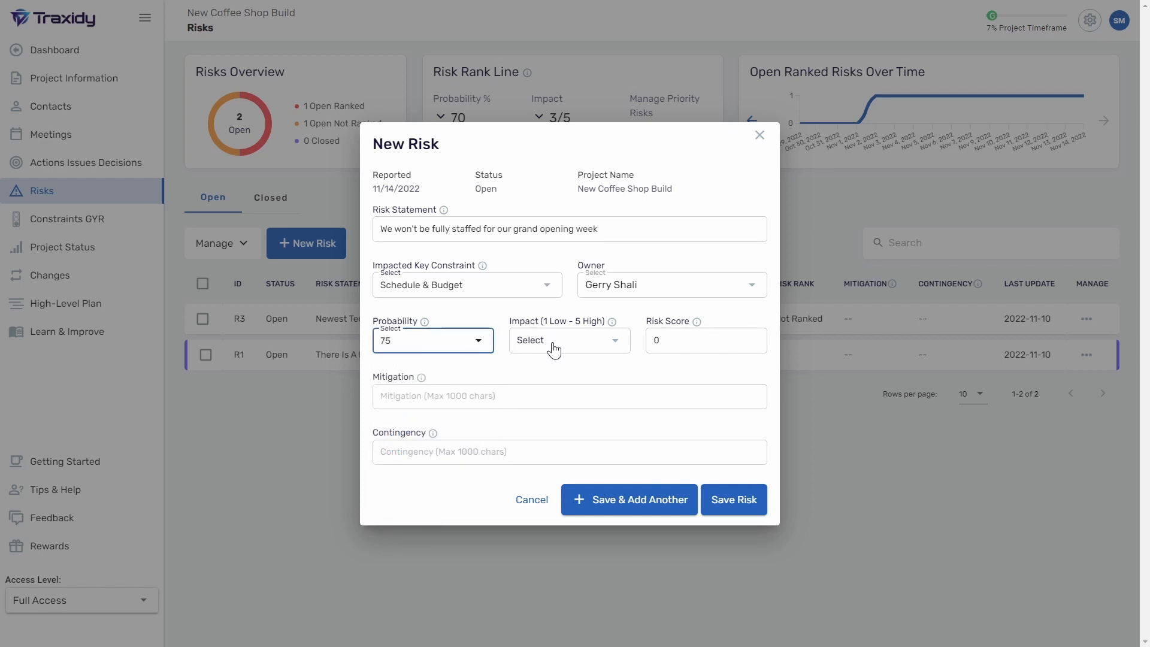
left_click(554, 350)
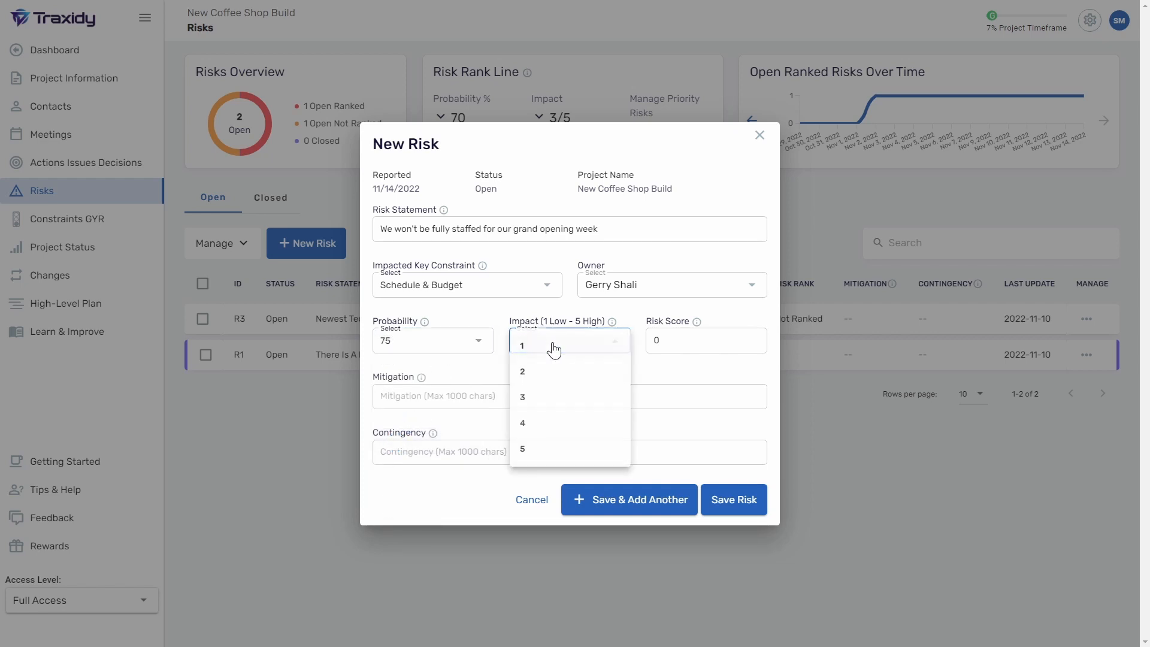
left_click(530, 424)
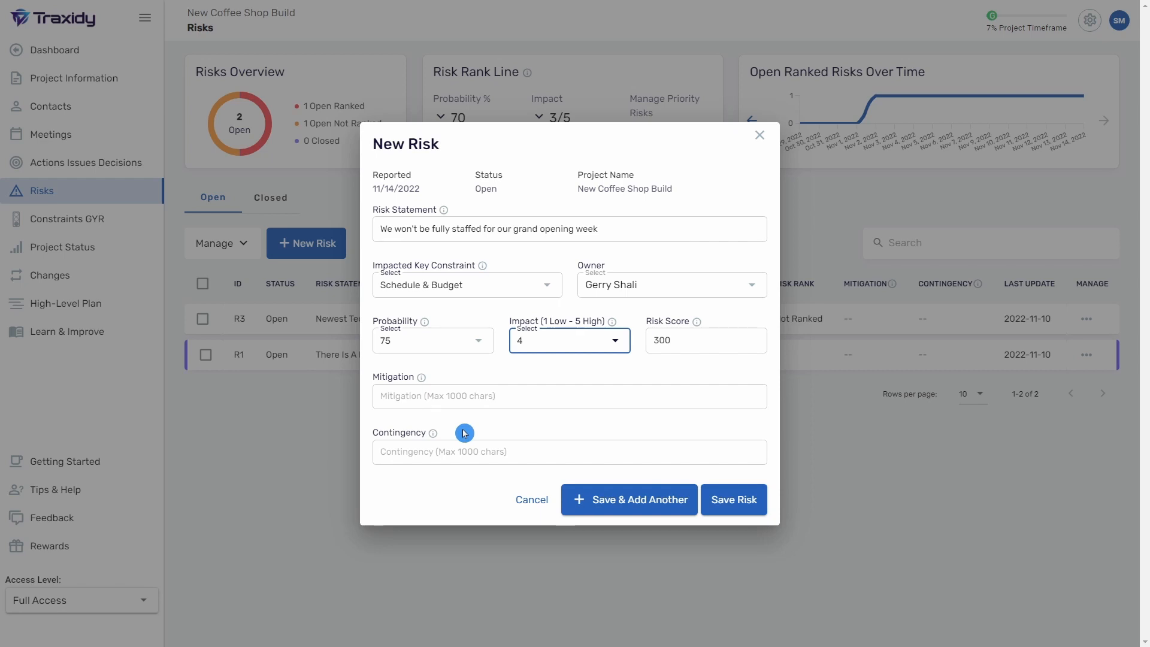
left_click(736, 502)
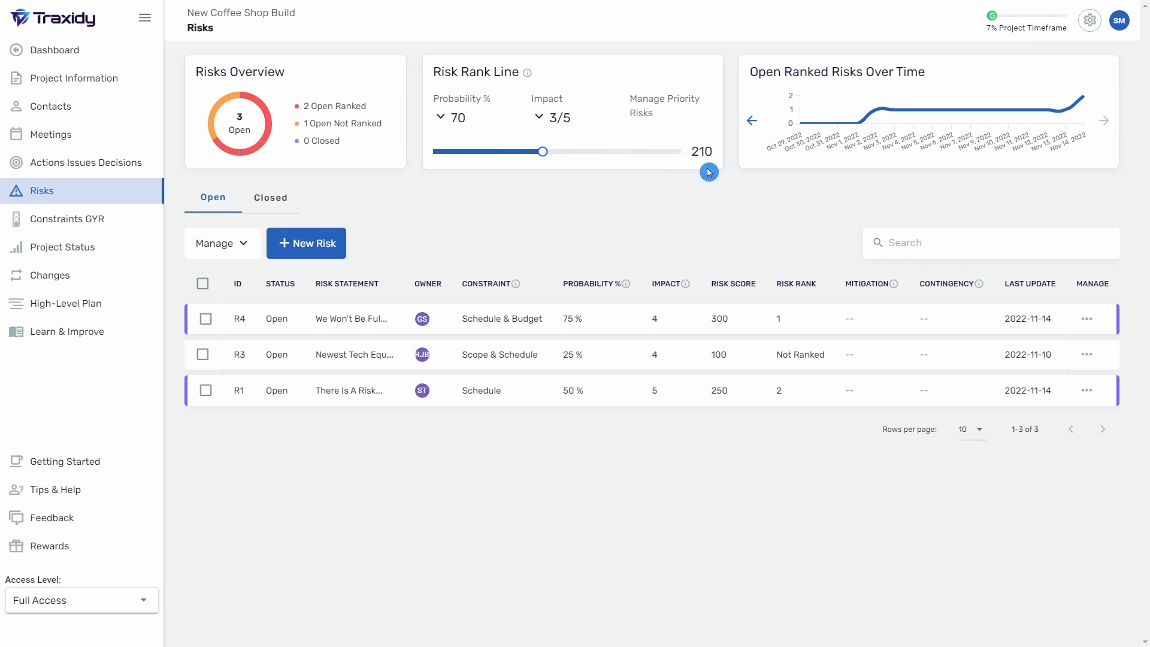
Examine the probability and impact options available for the Risk Rank Line without changing them.
left_click(449, 123)
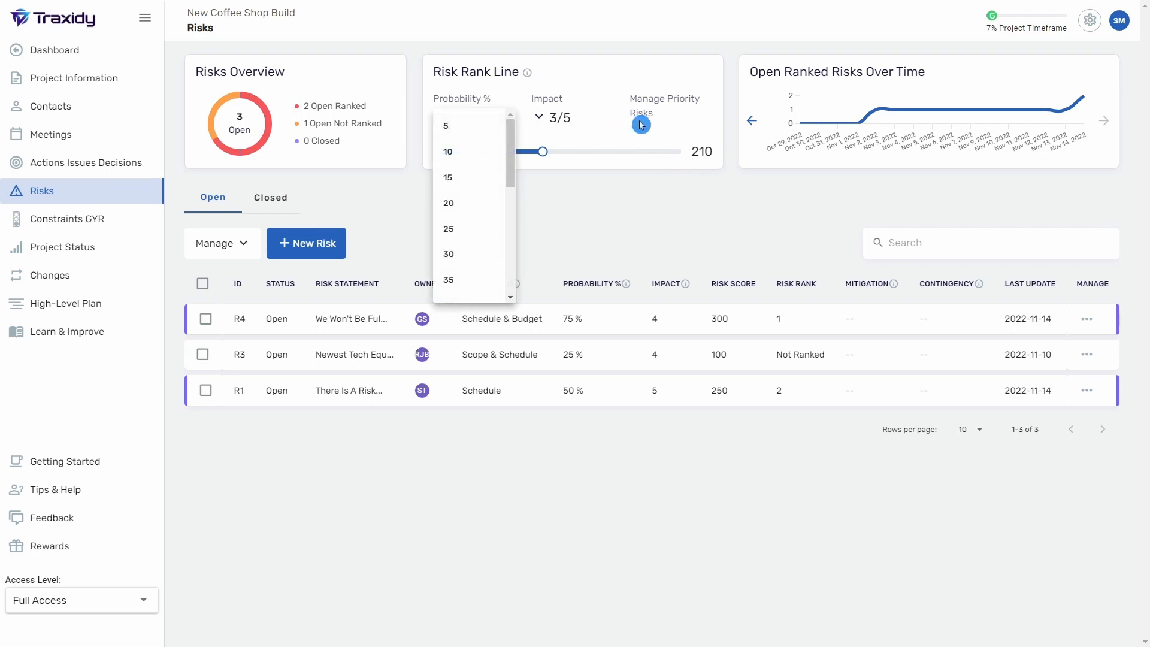
left_click(559, 123)
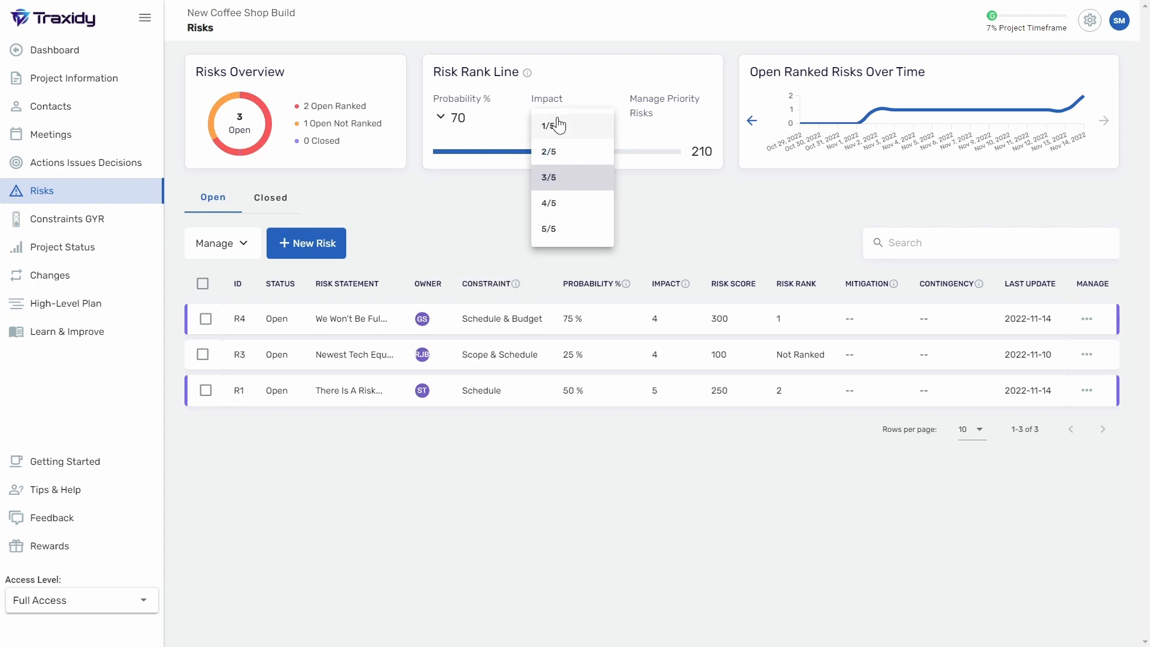
left_click(687, 176)
left_click(705, 168)
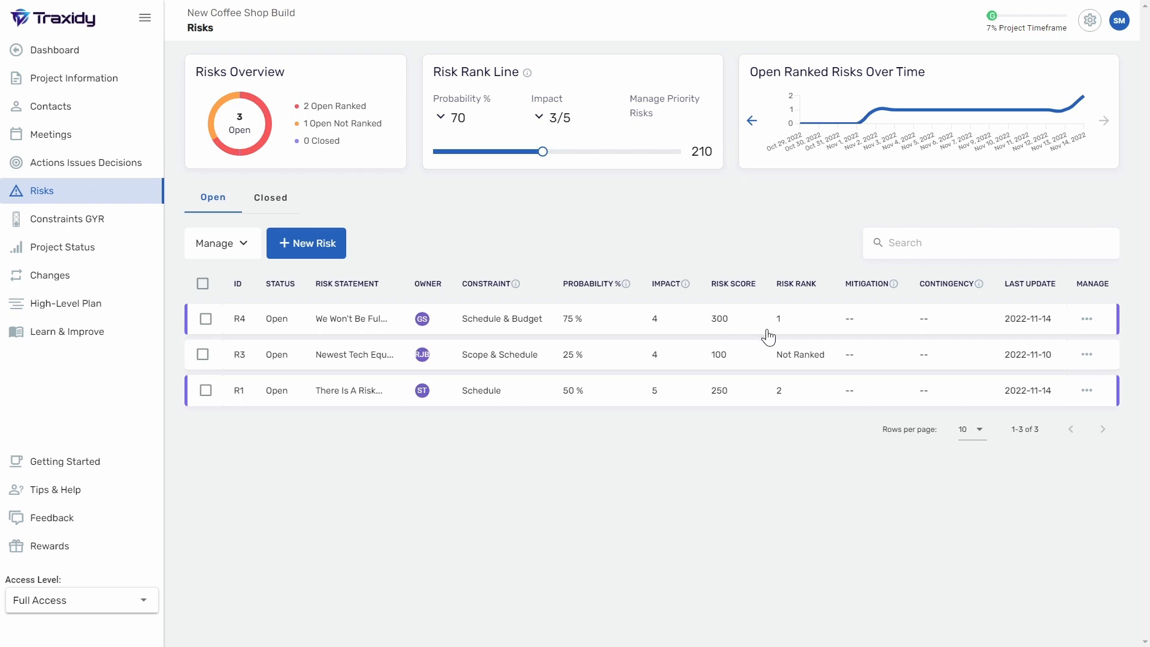
Sort the open risks in turn by risk rank, probability, impact and finally owner, each in ascending order.
left_click(770, 290)
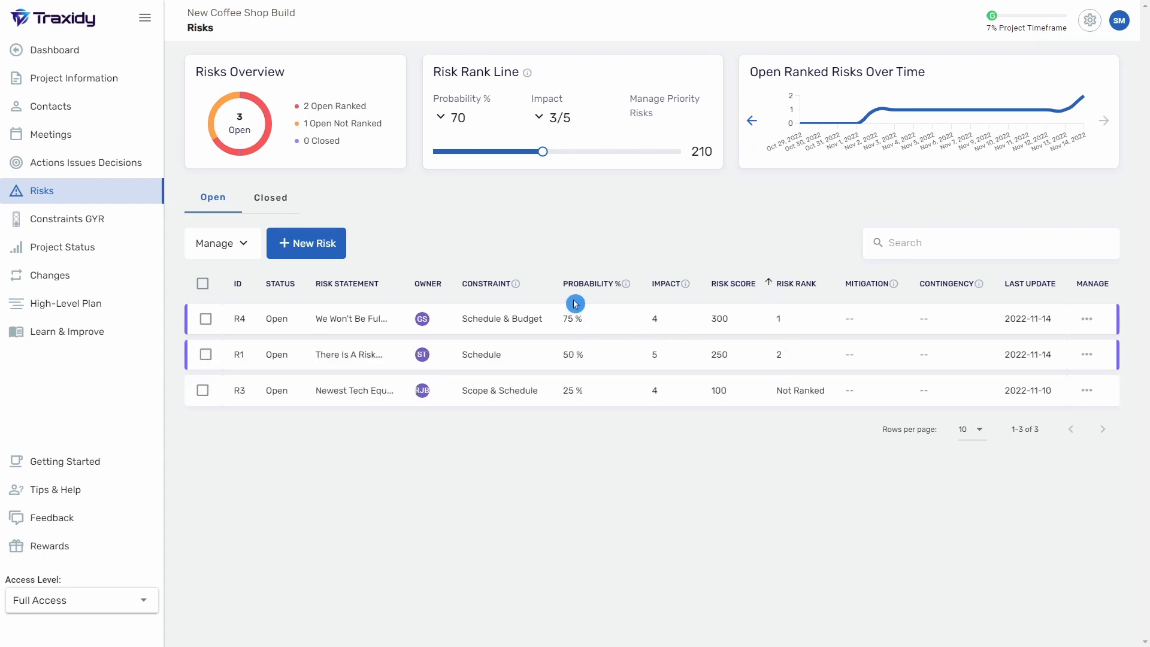
left_click(559, 290)
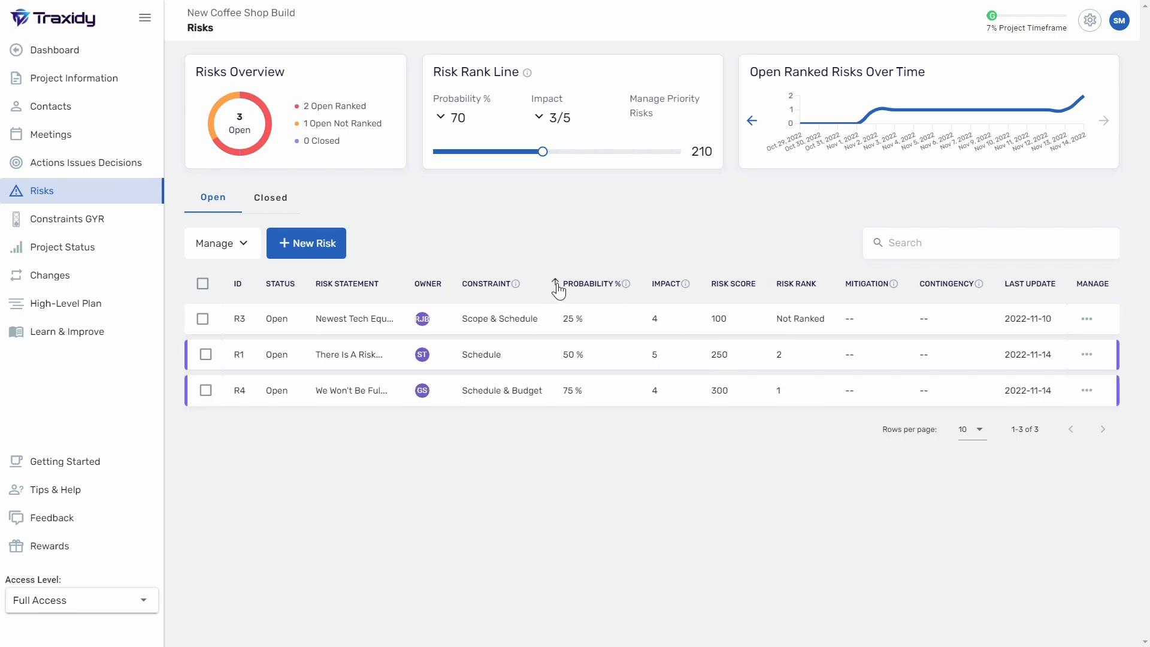
left_click(645, 290)
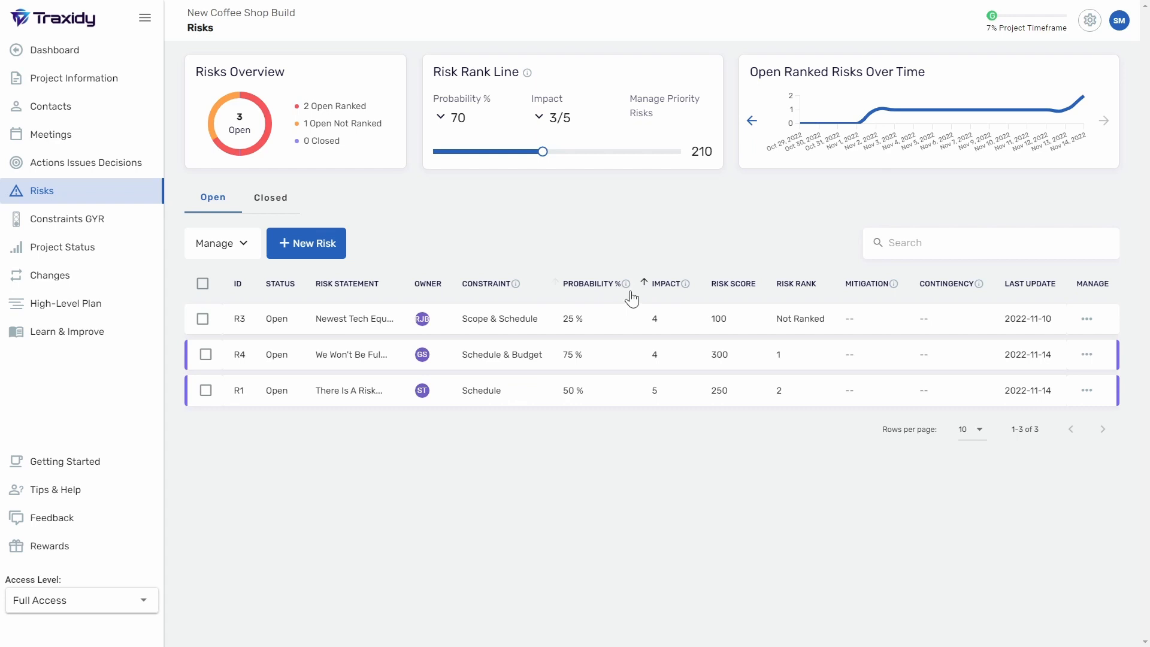
left_click(406, 291)
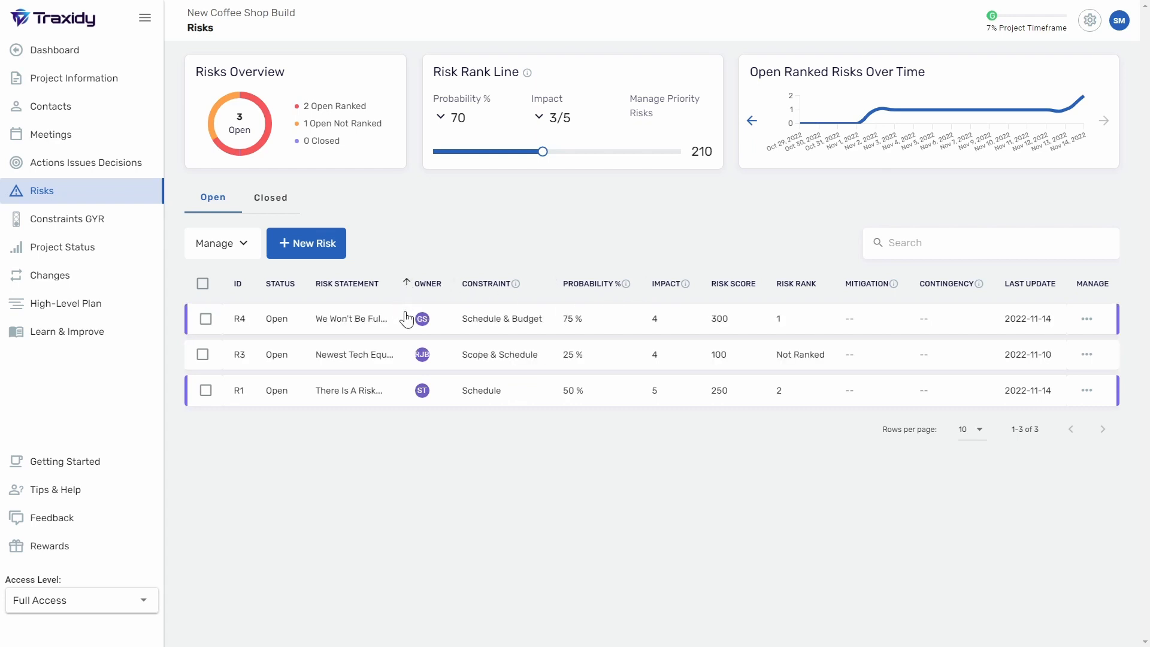
Add the mitigation "Enter job advert in multiple employment platforms" to the grand opening staffing risk R4.
left_click(622, 329)
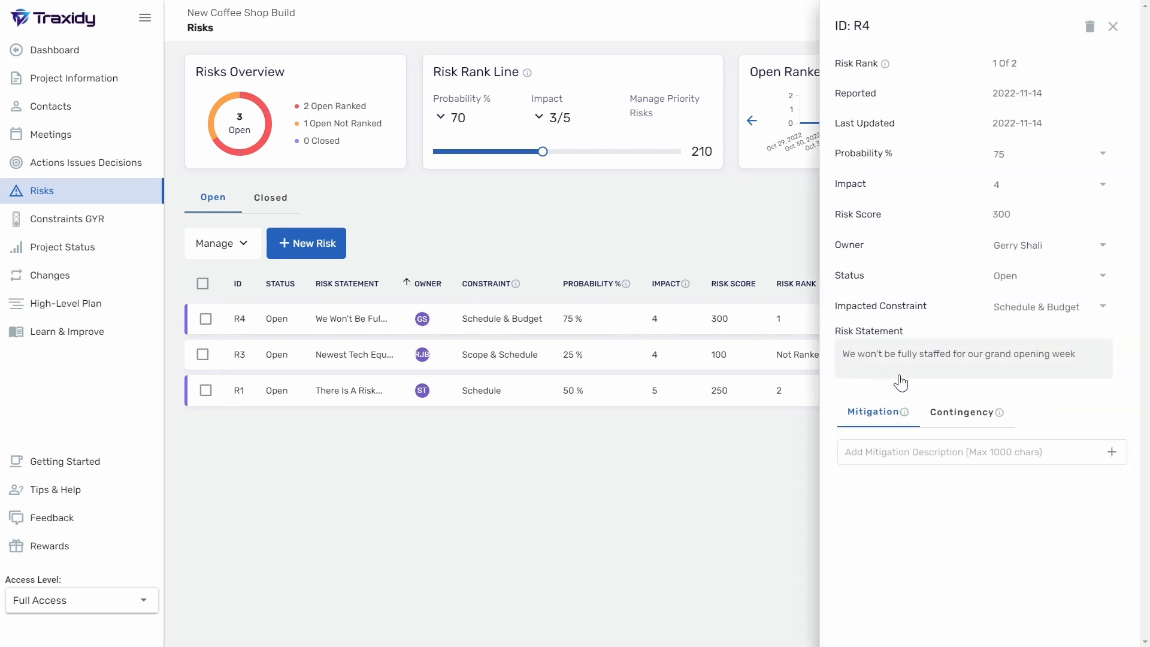
left_click(896, 384)
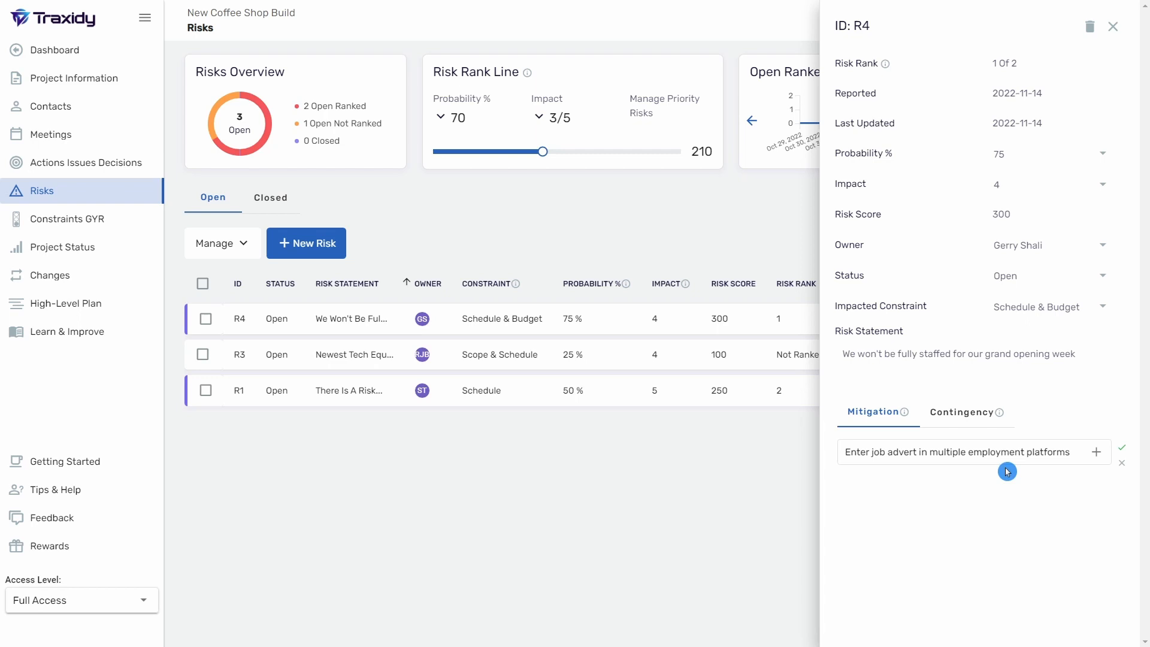
left_click(949, 422)
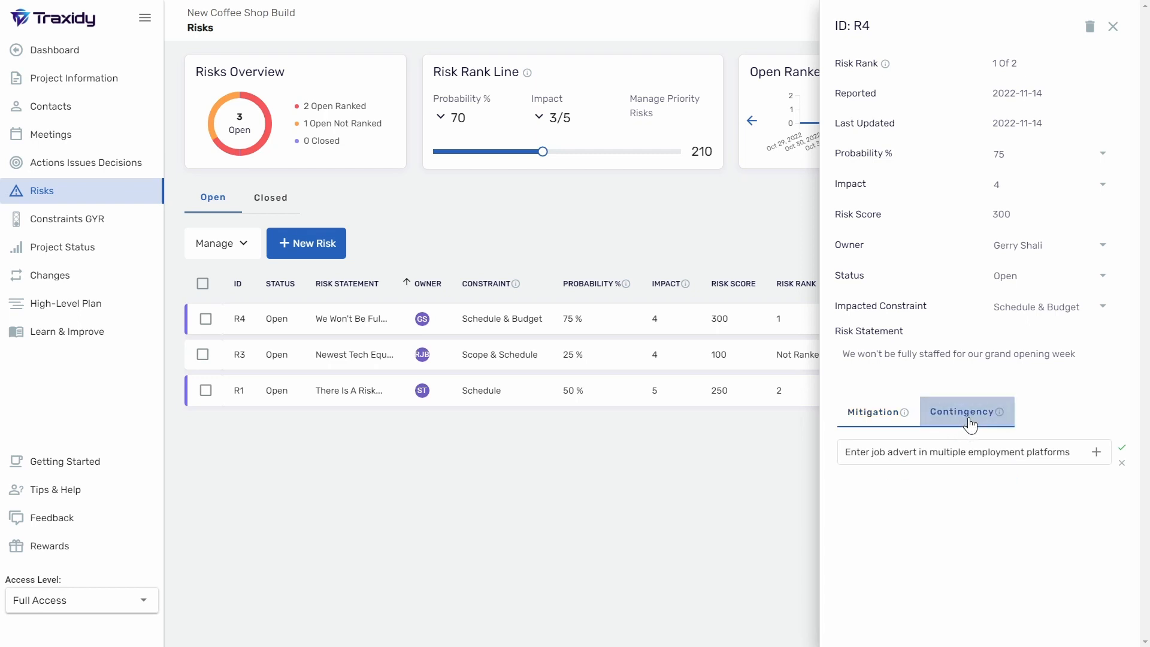
left_click(881, 416)
left_click(977, 533)
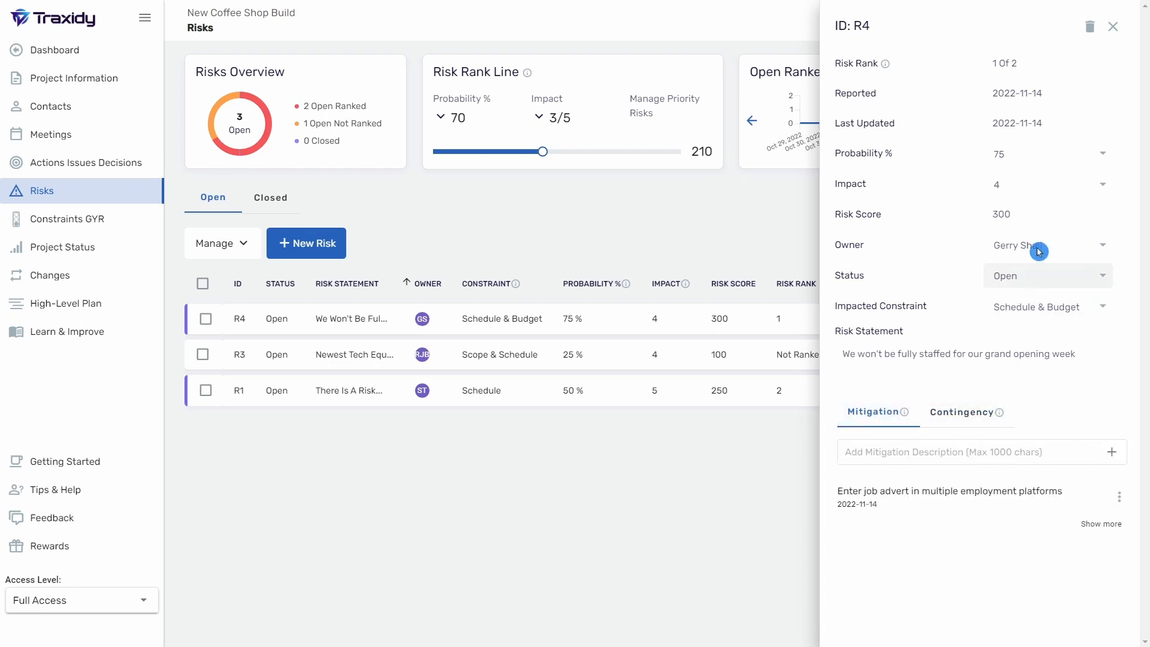
Close the details of risk R4 and return to the dashboard listing all projects.
left_click(1114, 30)
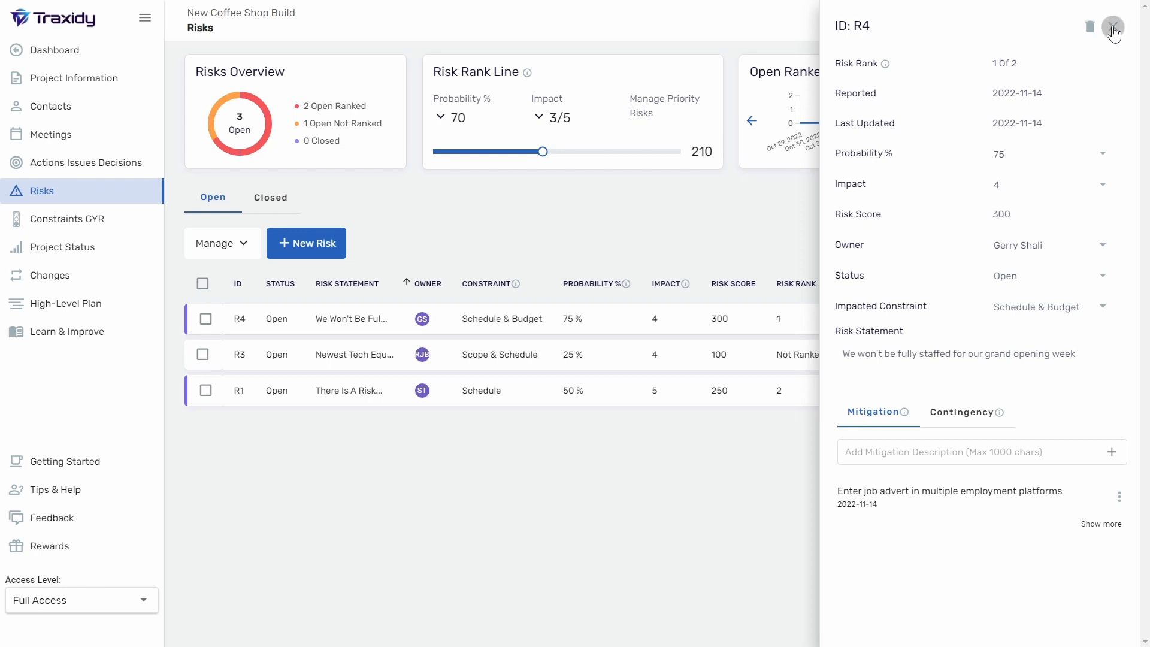
left_click(779, 183)
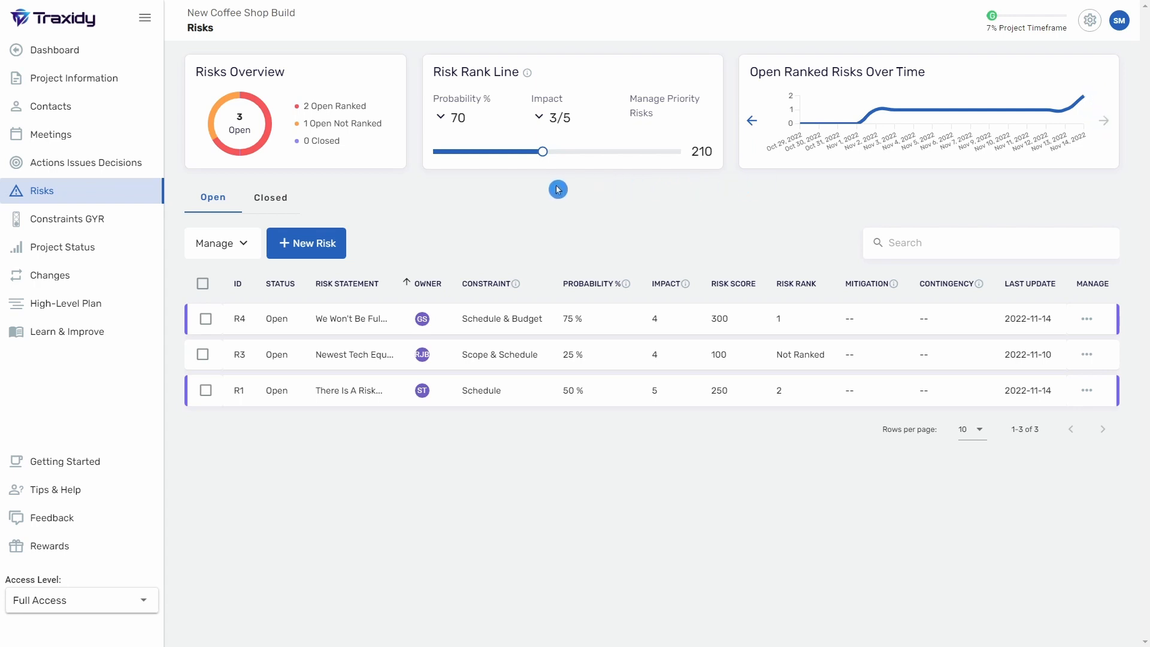
left_click(99, 54)
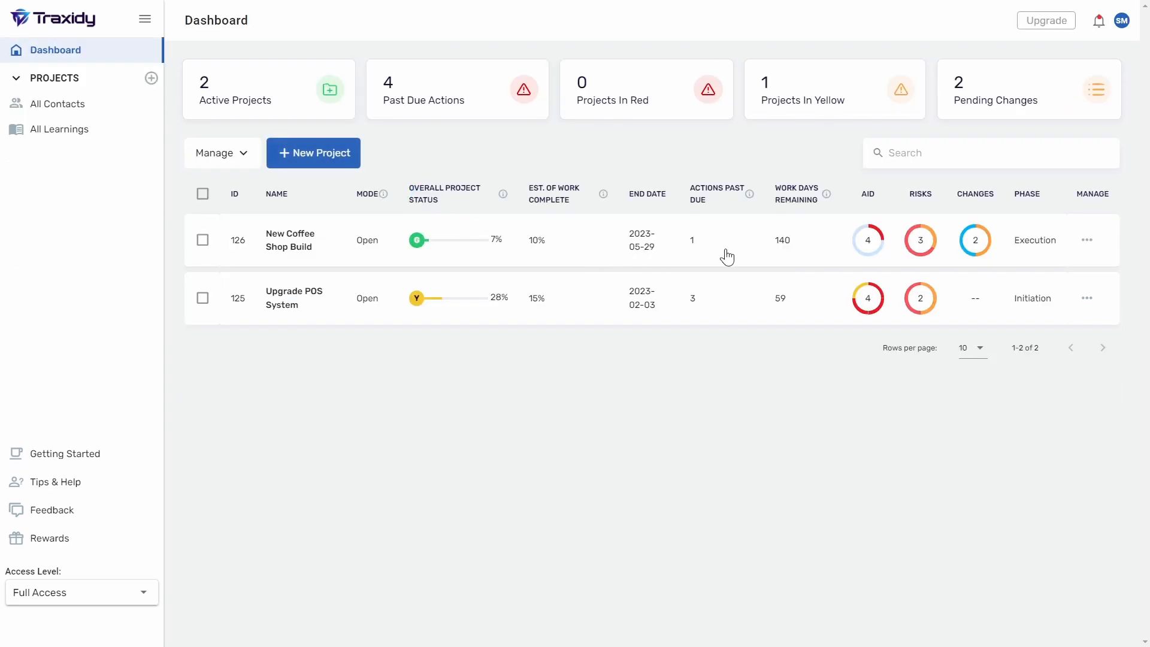